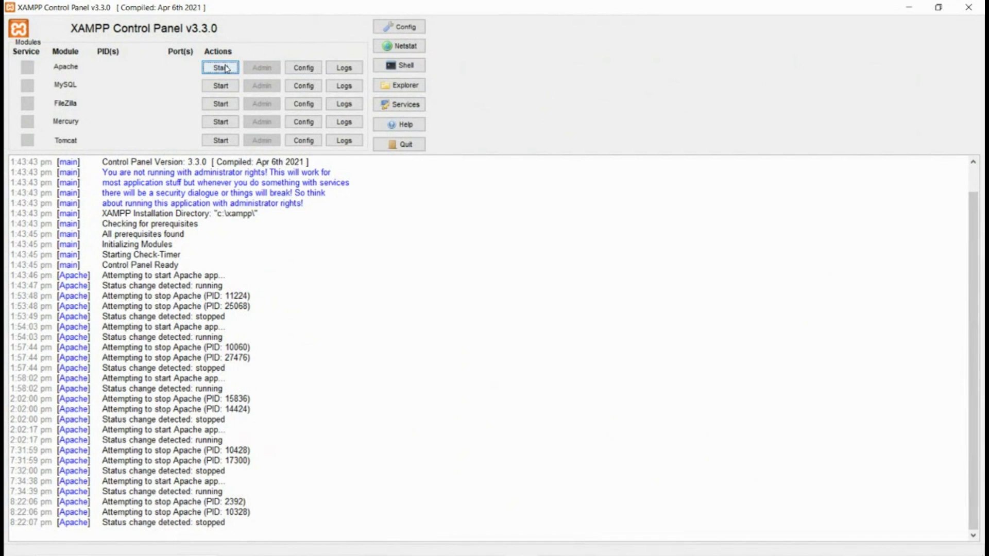
Start the Apache module in the XAMPP Control Panel.
click(220, 68)
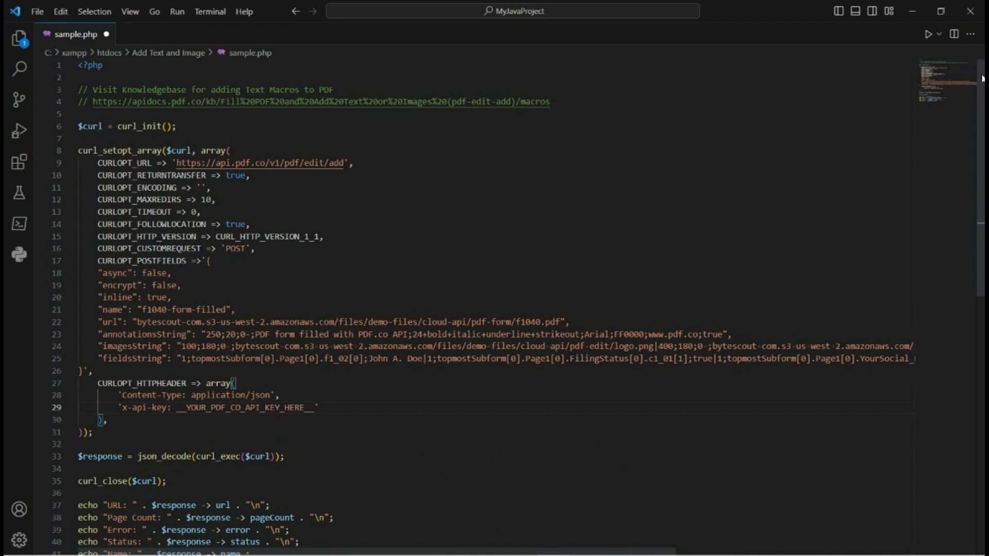
double_click(226, 310)
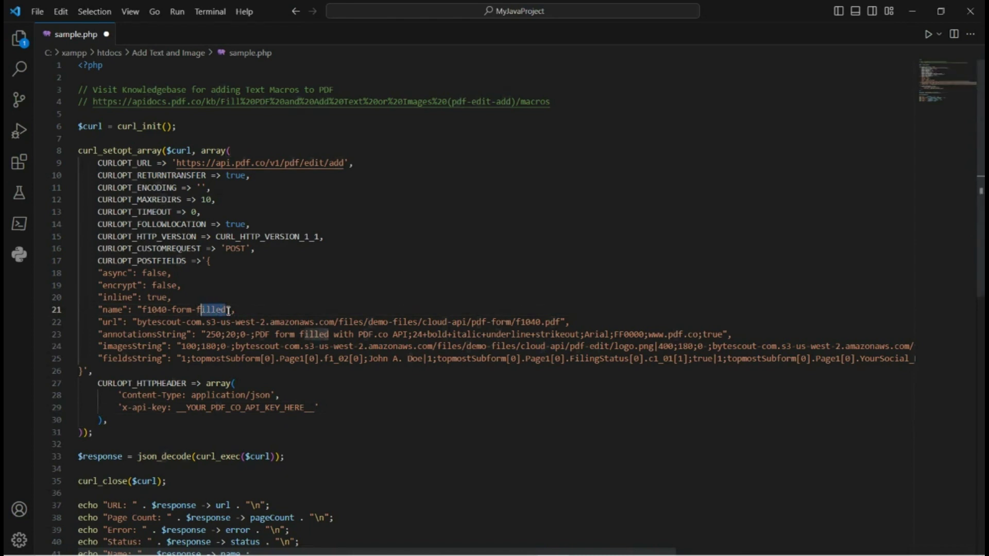
key(ctrl+shift+Left)
key(ctrl+shift+Left)
key(ctrl+shift+Left)
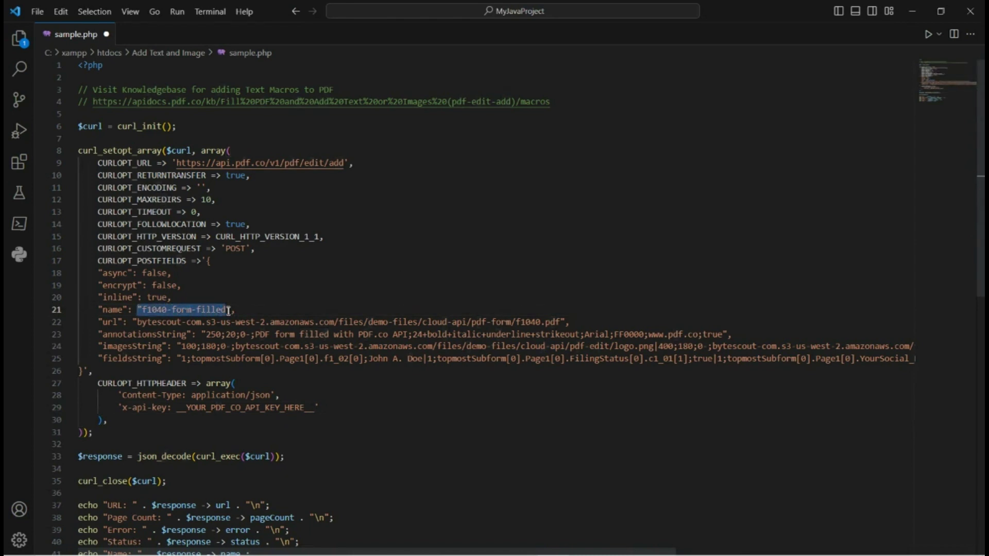
click(134, 322)
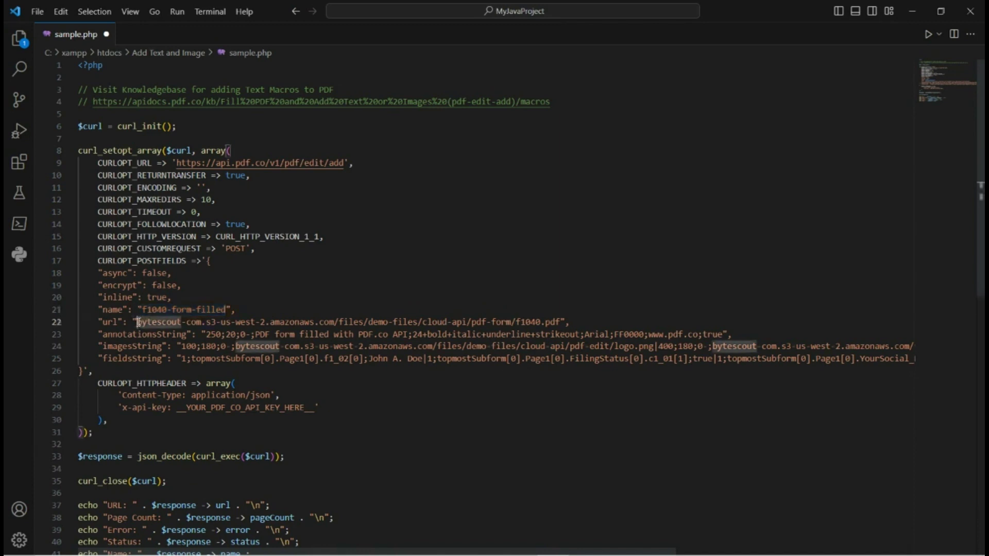
drag(137, 322, 349, 322)
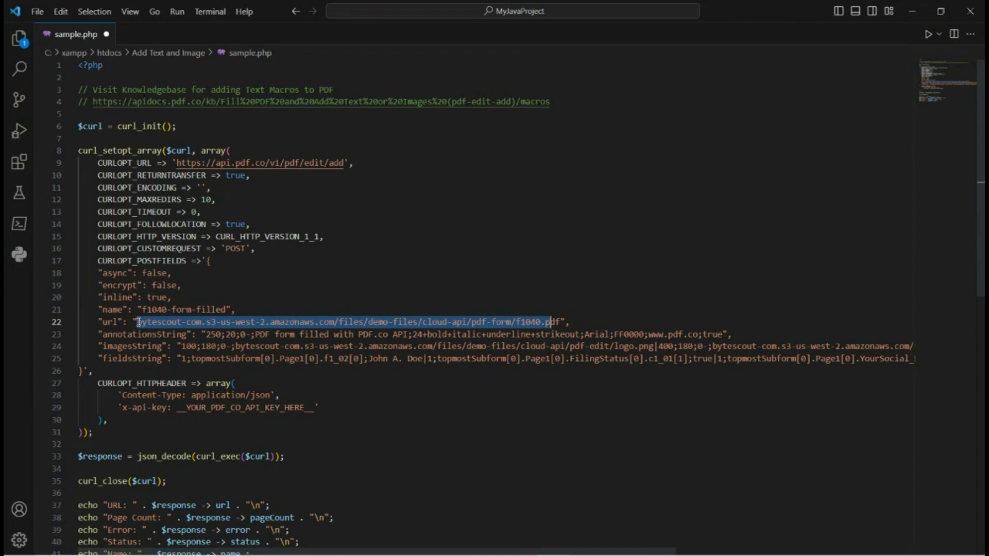
drag(350, 322, 562, 322)
double_click(206, 334)
drag(206, 334, 457, 335)
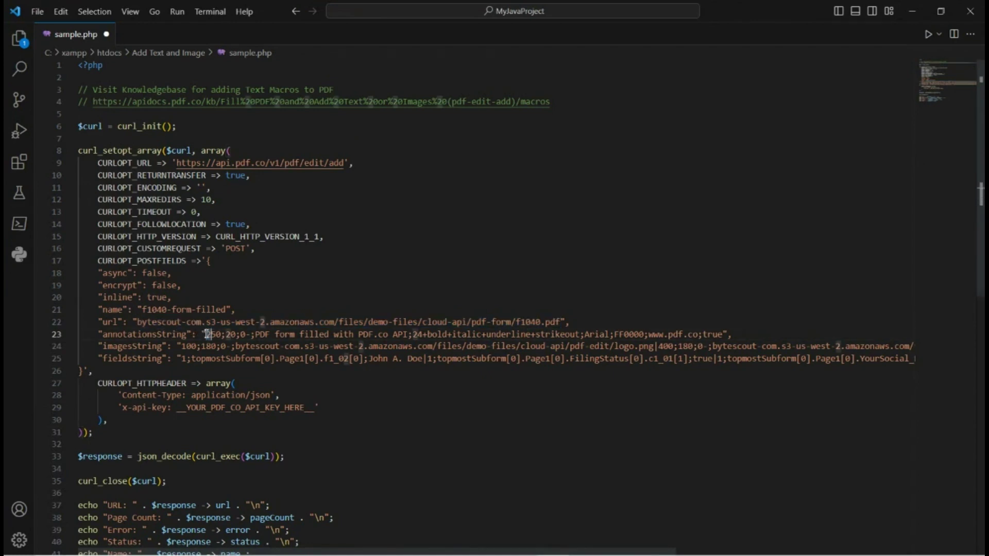
key(shift+Right)
key(shift+Right)
key(shift+Right)
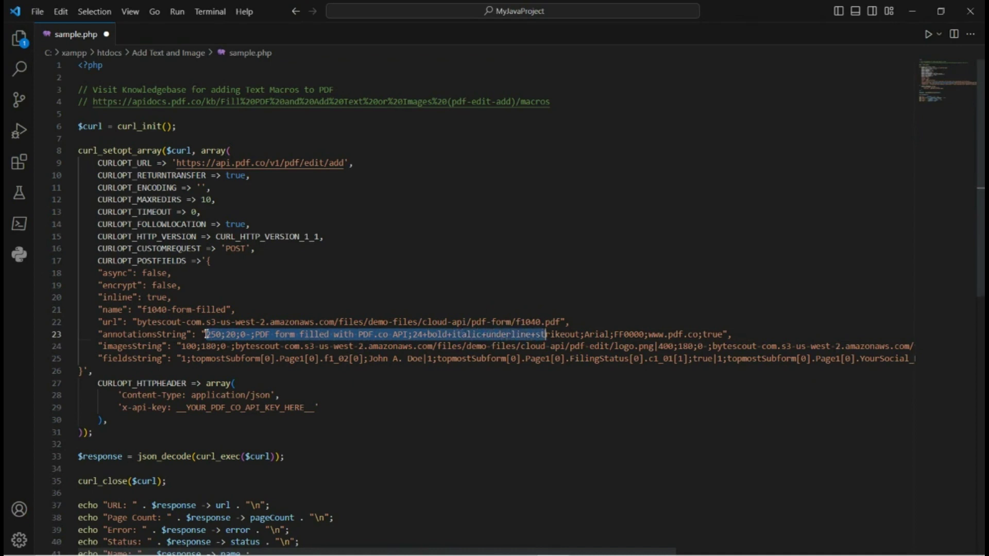
key(shift+Right)
key(shift+Right)
key(shift+Right)
key(shift+Right)
key(shift+Right)
key(shift+Right)
key(shift+Right)
key(shift+Right)
key(shift+Right)
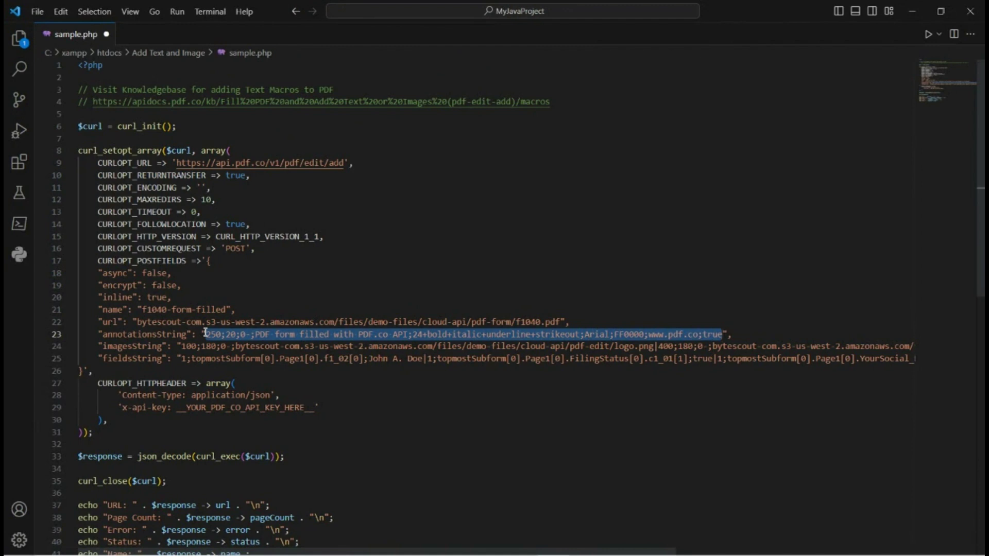
Highlight the first ByteScout logo's image settings in sample.php's request.
drag(182, 346, 213, 346)
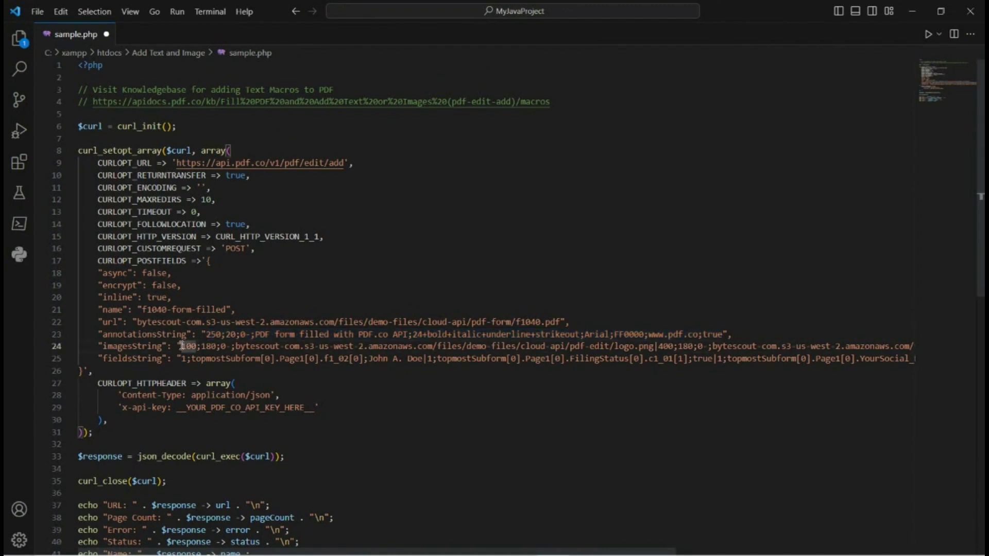
key(shift+Right)
key(shift+Right)
key(shift+Right)
key(shift+Right)
key(shift+Right)
key(shift+Right)
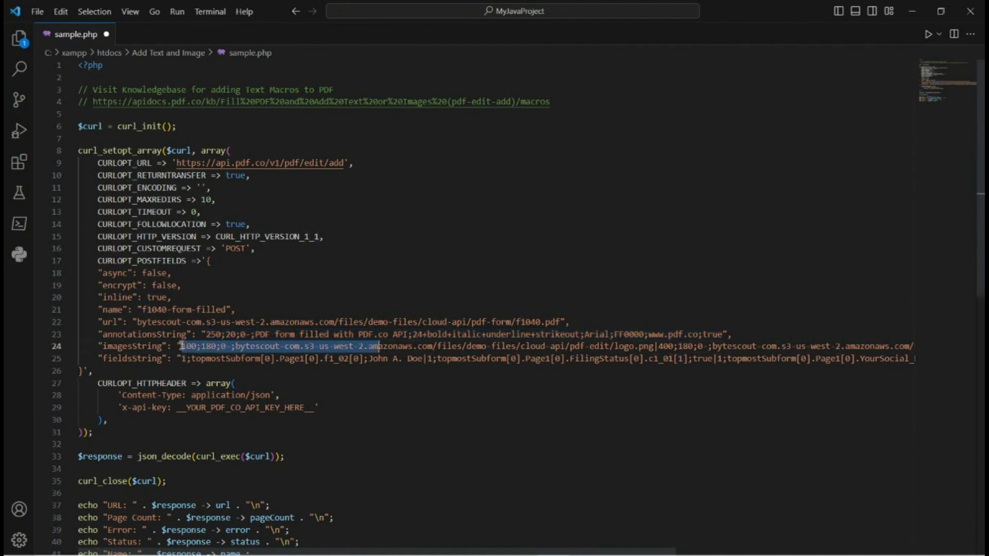
key(shift+Right)
key(shift+Right)
key(shift+Right)
key(shift+Right)
key(shift+Right)
key(shift+Right)
key(shift+Right)
key(shift+Right)
key(shift+Right)
key(shift+Right)
key(shift+Right)
key(shift+Right)
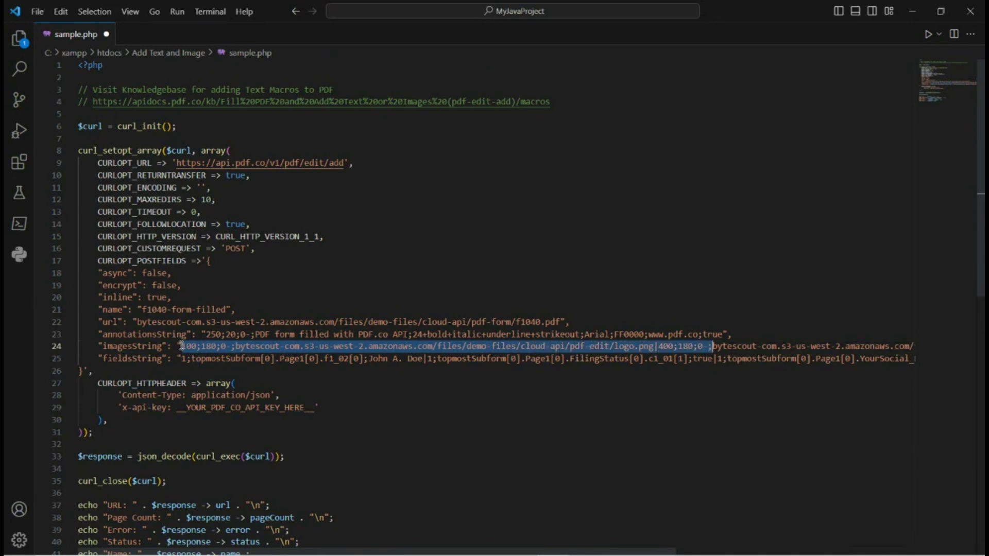
key(shift+Right)
key(shift+Right)
key(shift+Right)
key(shift+Right)
key(shift+Right)
key(shift+Right)
key(shift+Right)
key(shift+Right)
key(shift+Right)
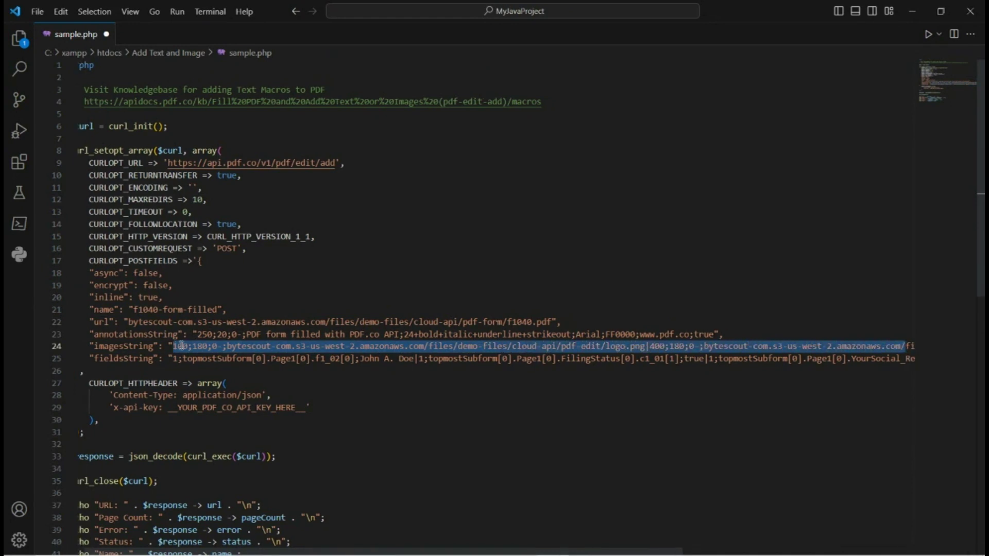
Highlight the fieldsString entries that fill the 1040 form fields.
click(175, 356)
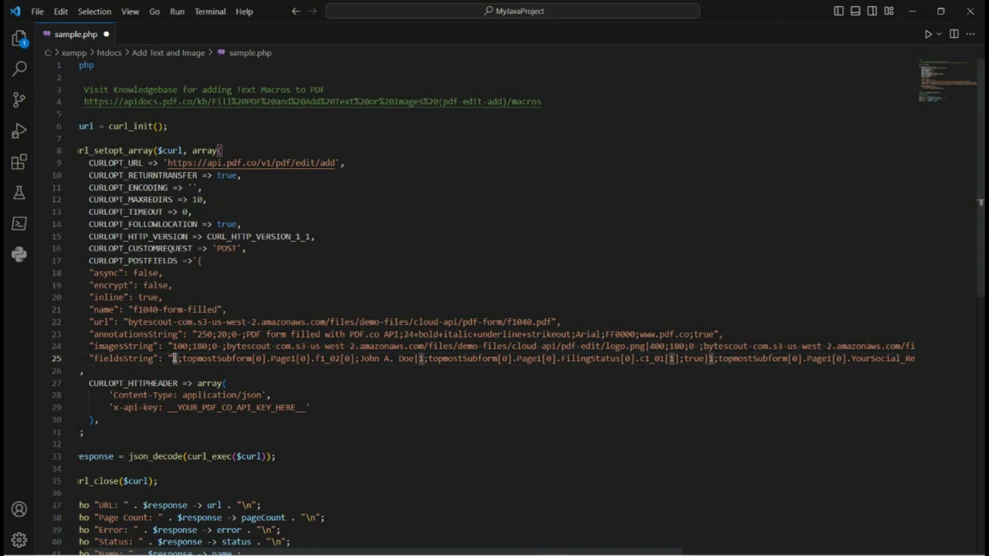
key(shift+Right)
key(shift+Right)
key(shift+Right)
key(shift+Right)
key(shift+Right)
key(shift+Right)
key(shift+Right)
key(shift+Right)
key(shift+Right)
key(shift+Right)
key(shift+Right)
key(shift+Right)
key(shift+Right)
key(shift+Right)
key(shift+Right)
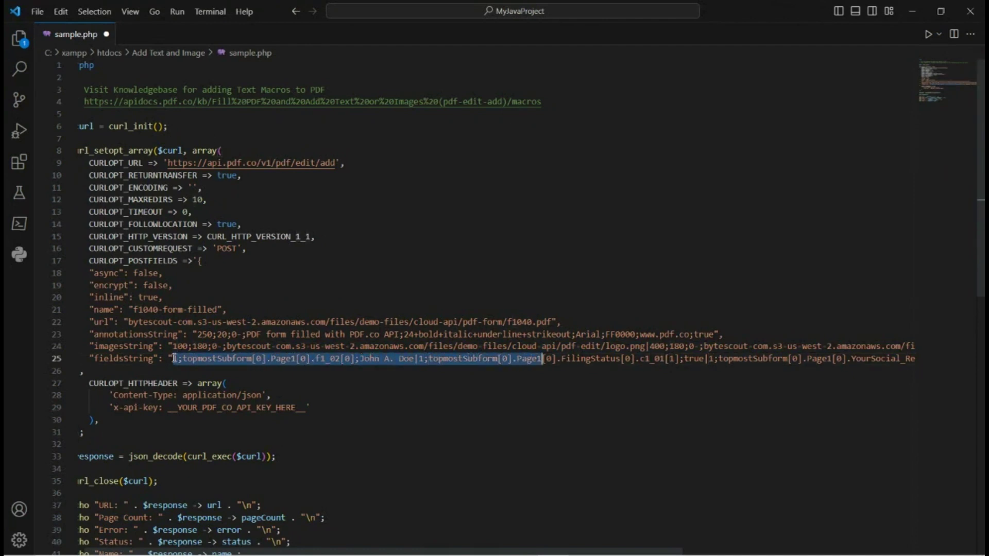
key(shift+Right)
key(shift+Right)
key(shift+Right)
key(shift+Right)
key(shift+Right)
key(shift+Right)
key(shift+Right)
key(shift+Right)
key(shift+Right)
key(shift+Right)
key(shift+Right)
key(shift+Right)
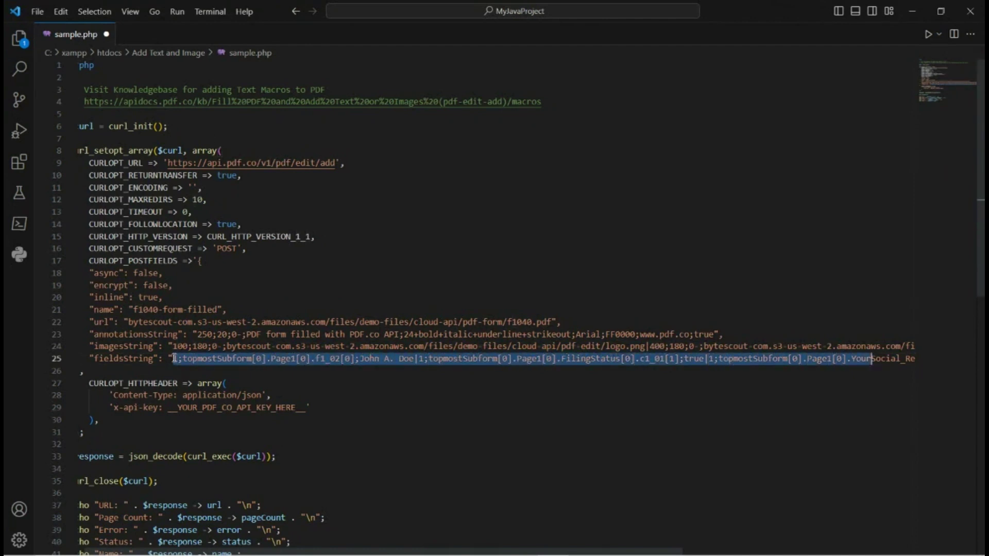
key(shift+Right)
key(shift+Right)
key(shift+Right)
key(shift+Right)
key(shift+Right)
key(shift+Right)
key(shift+Right)
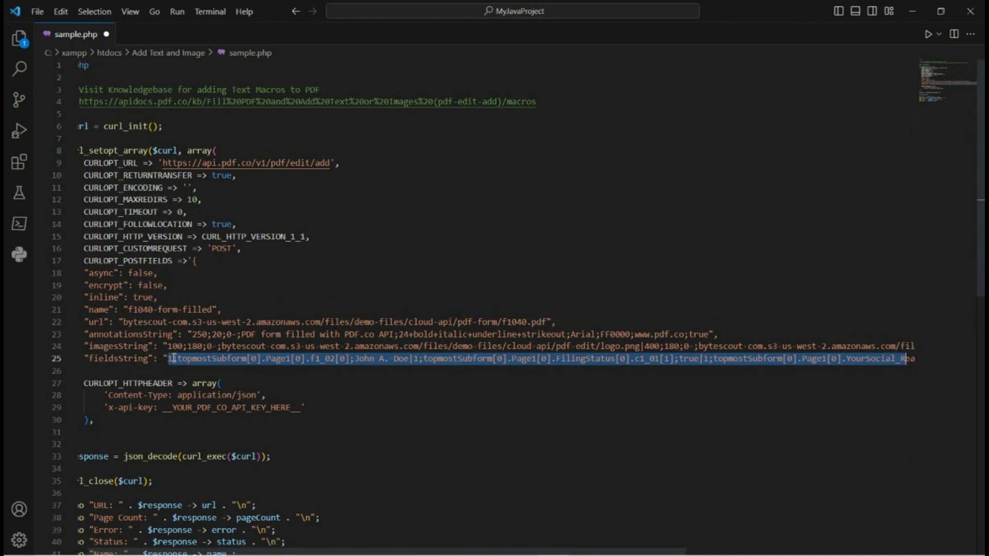
Select the _YOUR_PDF_CO_API_KEY_HERE placeholder on line 29 for replacement.
click(162, 410)
key(shift+Right)
key(shift+Right)
key(shift+Right)
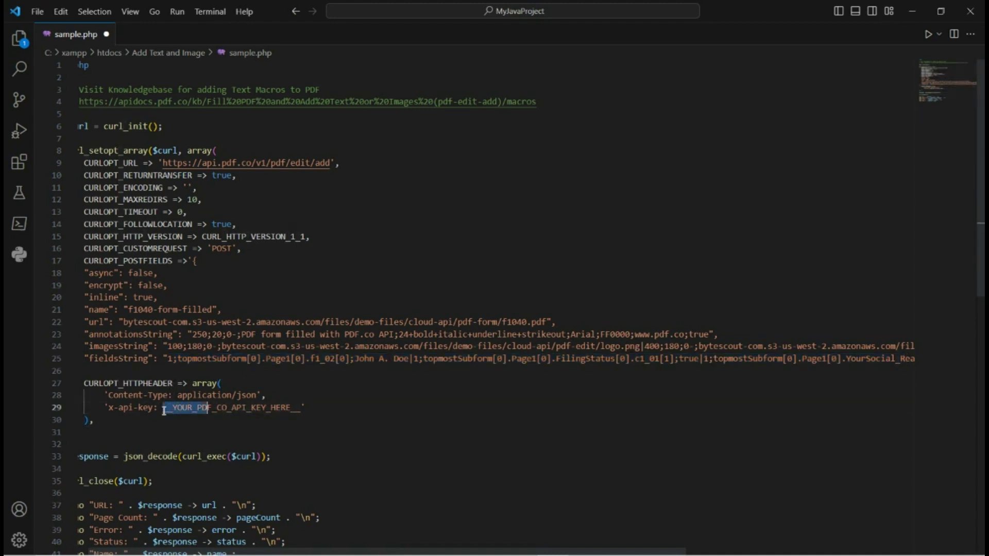
key(shift+Right)
key(shift+Right)
key(shift+Right)
key(shift+Right)
key(shift+Right)
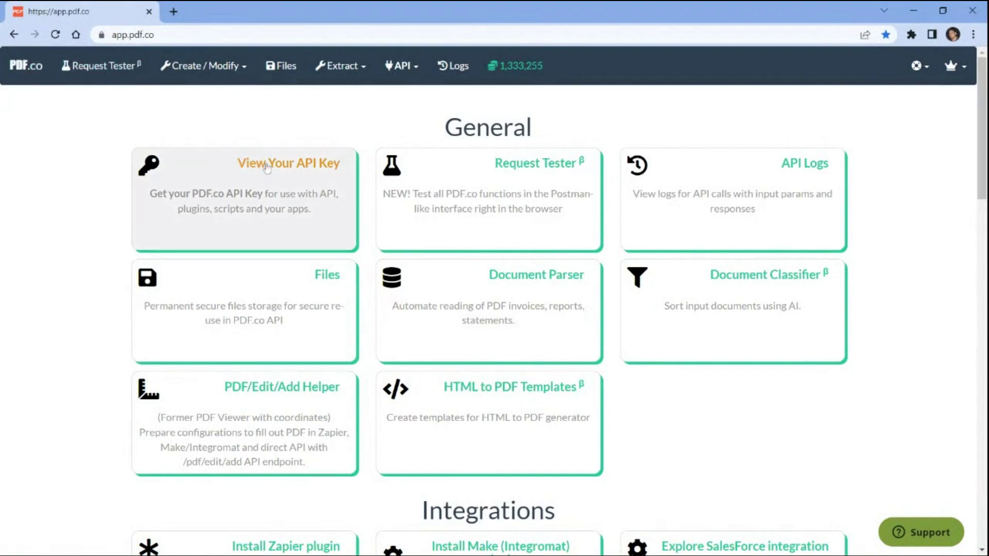
Reveal the account's API key from the PDF.co dashboard card.
click(264, 166)
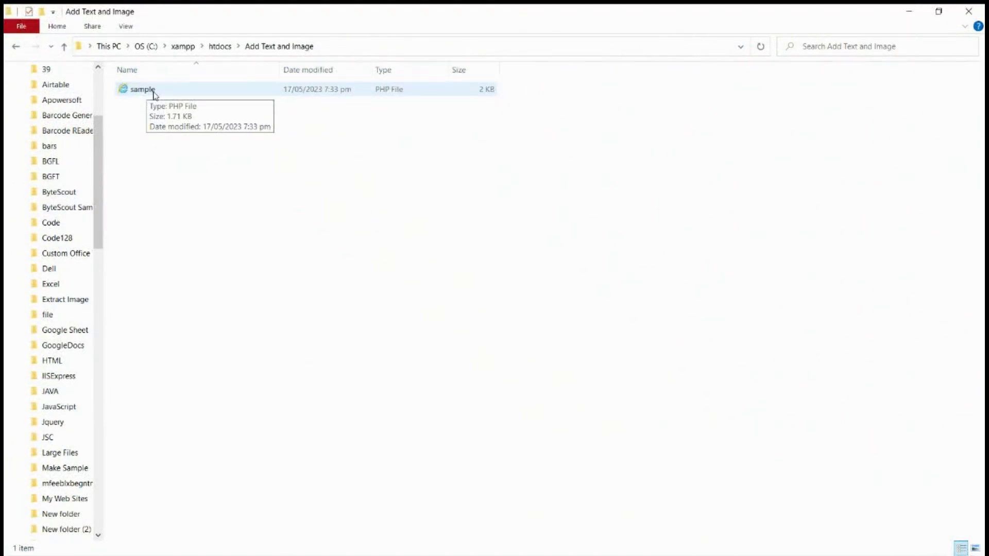
Run localhost/Add Text and Image/sample.php in Chrome, returning status 200 and f1040-form-filled.pdf.
key(alt)
key(alt+Tab)
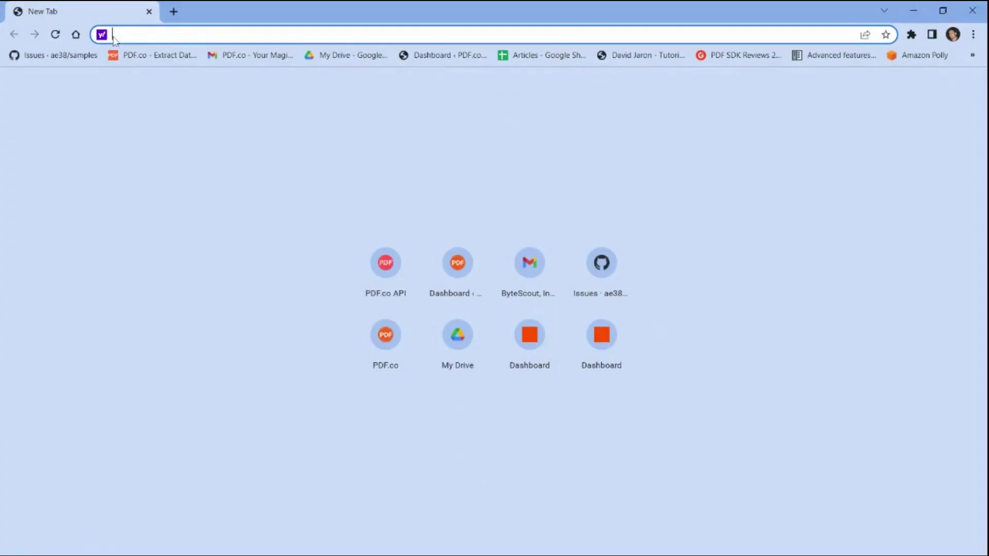
text(localhost/)
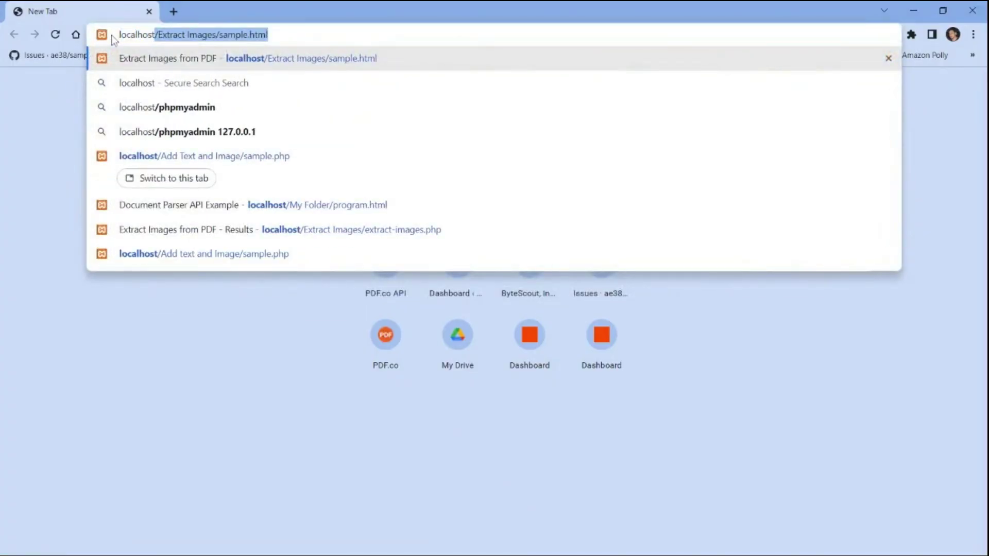
text(Add)
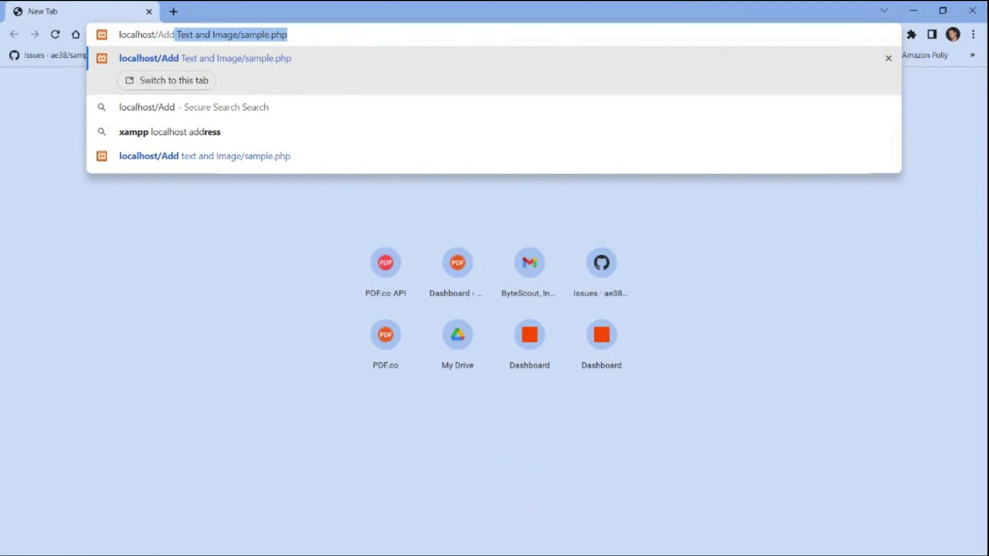
text( Text a)
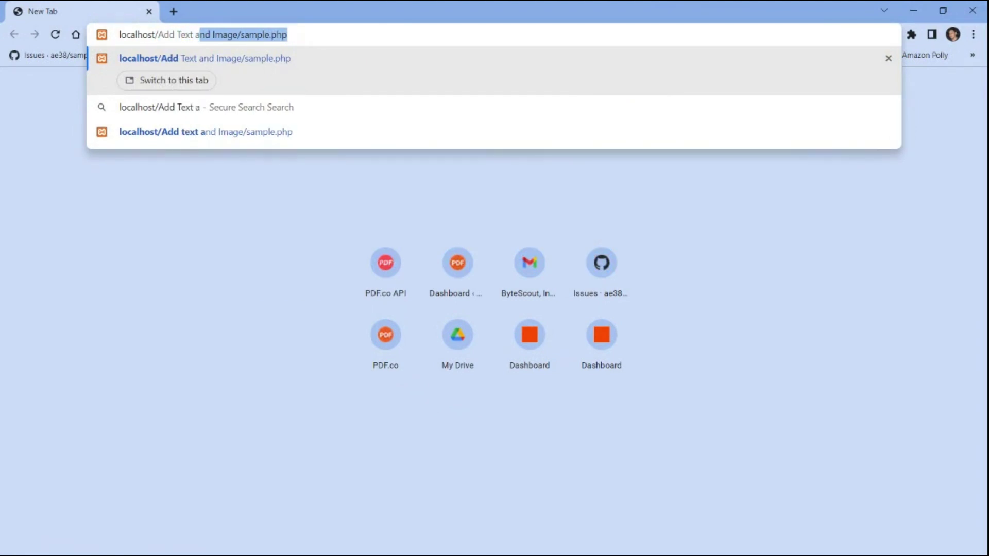
text(nd Image)
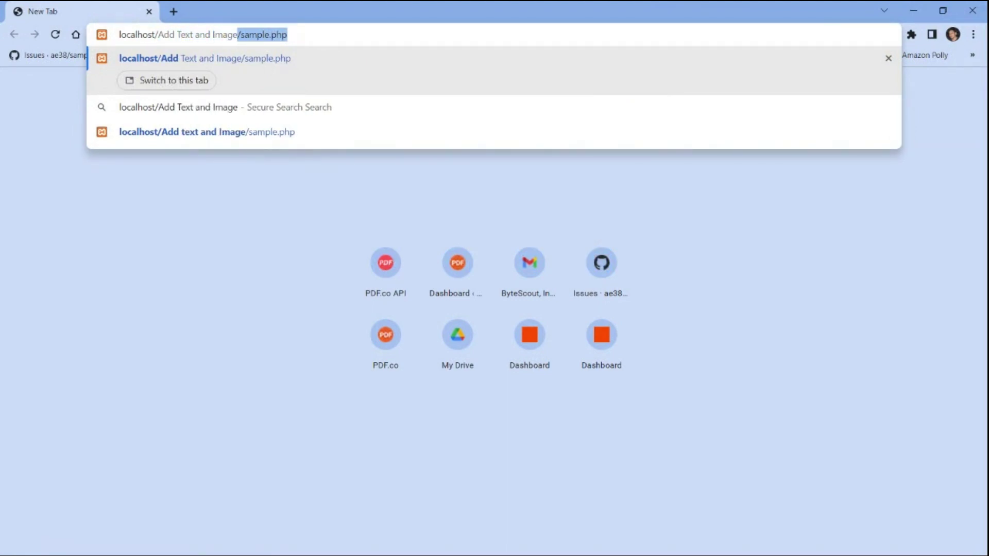
text(/sample)
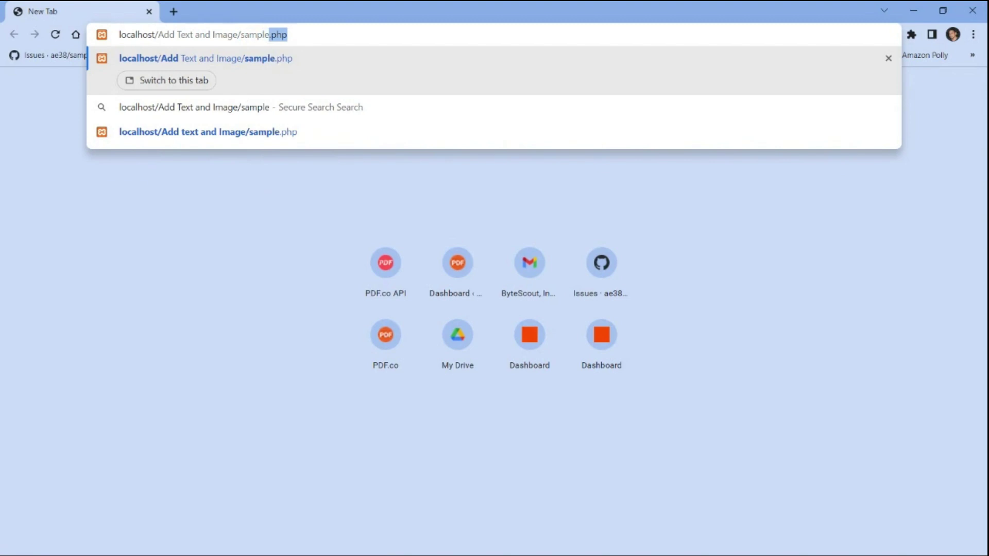
text(.php)
key(Return)
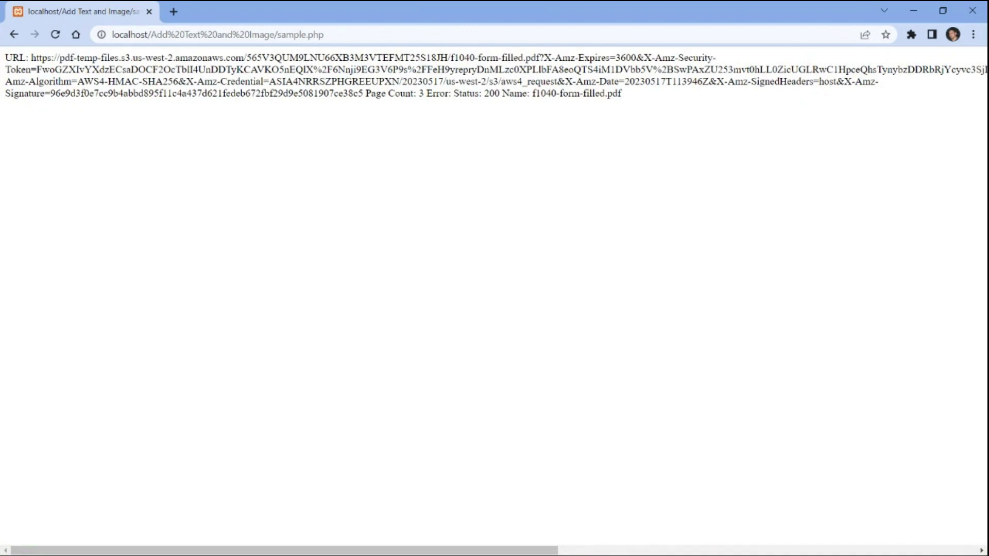
Open the result URL to view the filled 2019 Form 1040 PDF with logos and John A. Doe.
drag(364, 94, 36, 58)
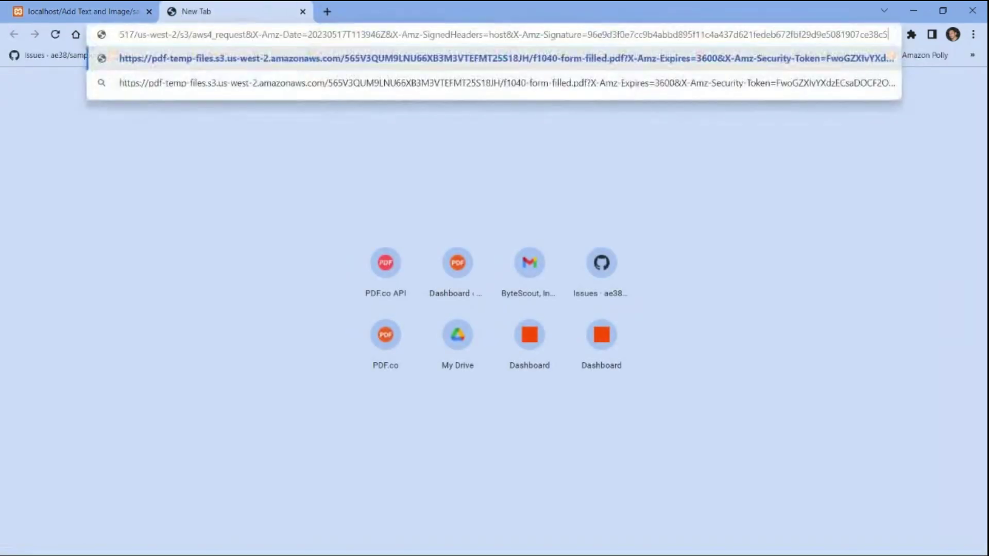
key(Return)
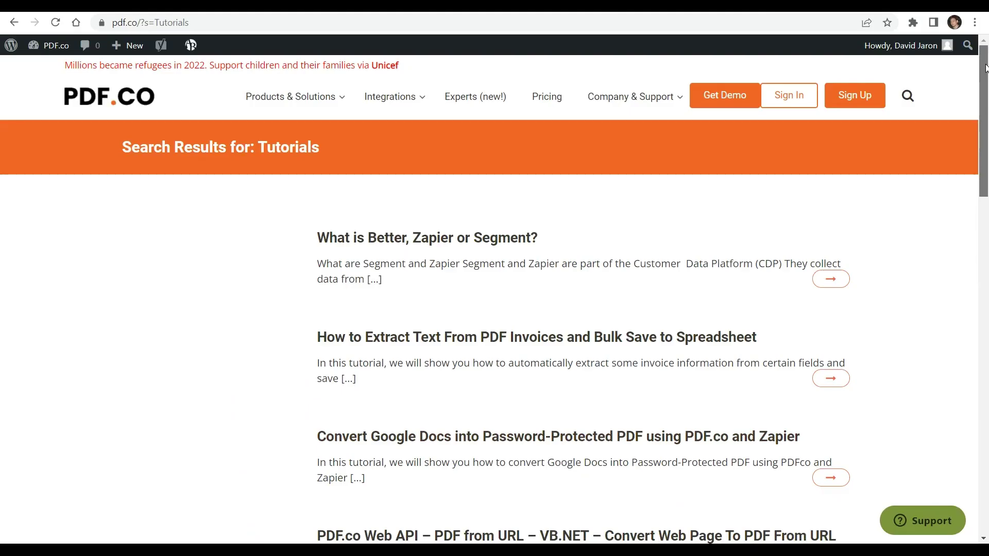
drag(986, 68, 988, 206)
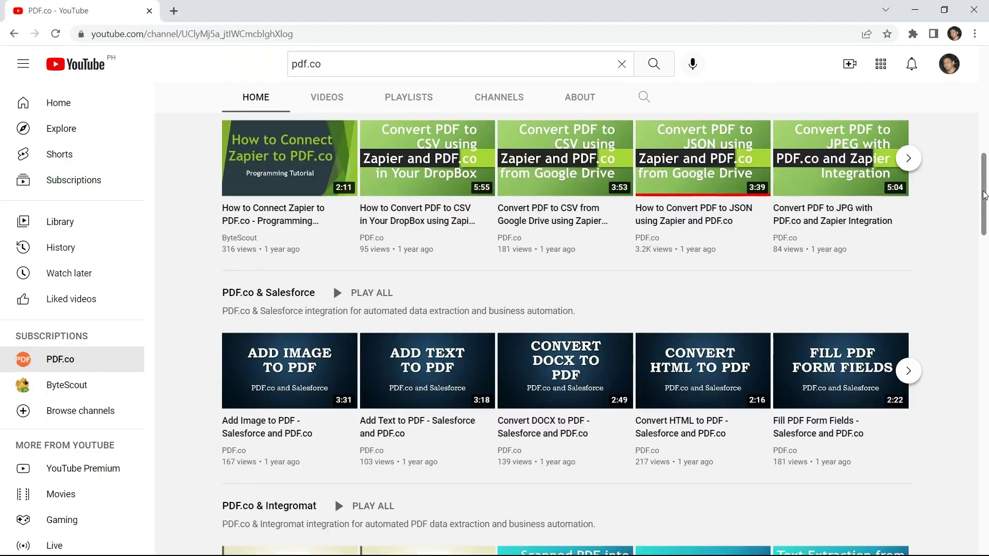
drag(986, 206, 987, 289)
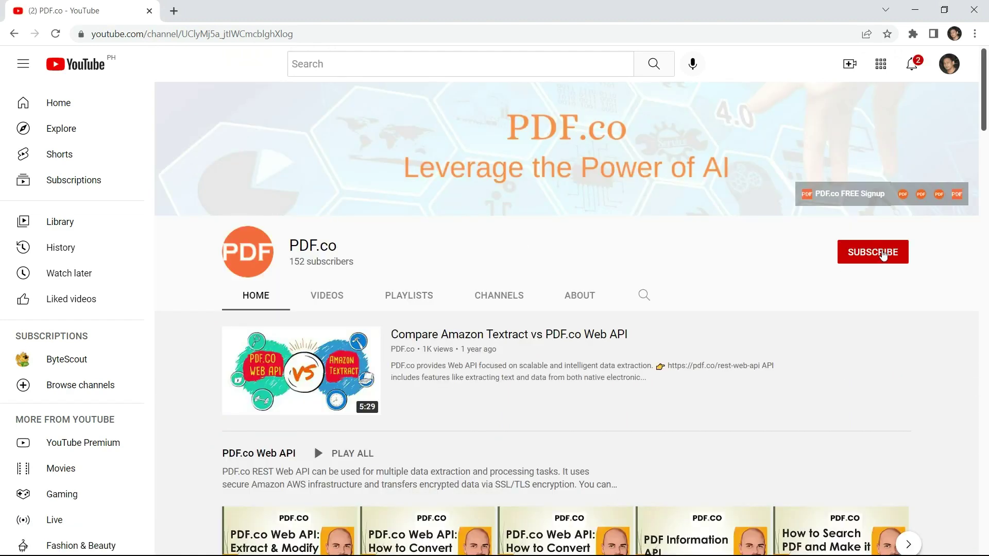
Subscribe to the PDF.co YouTube channel with notifications set to All.
click(884, 253)
click(897, 252)
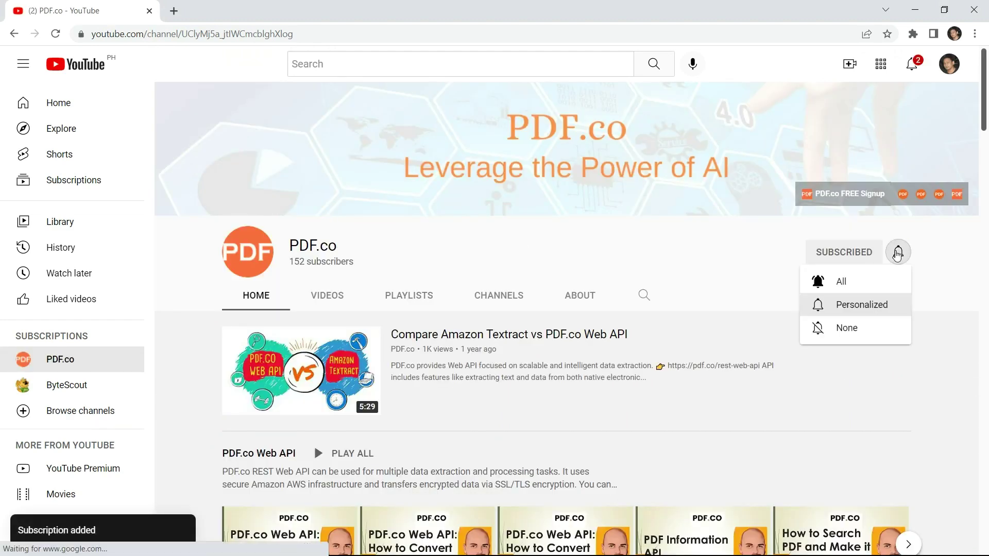
click(849, 282)
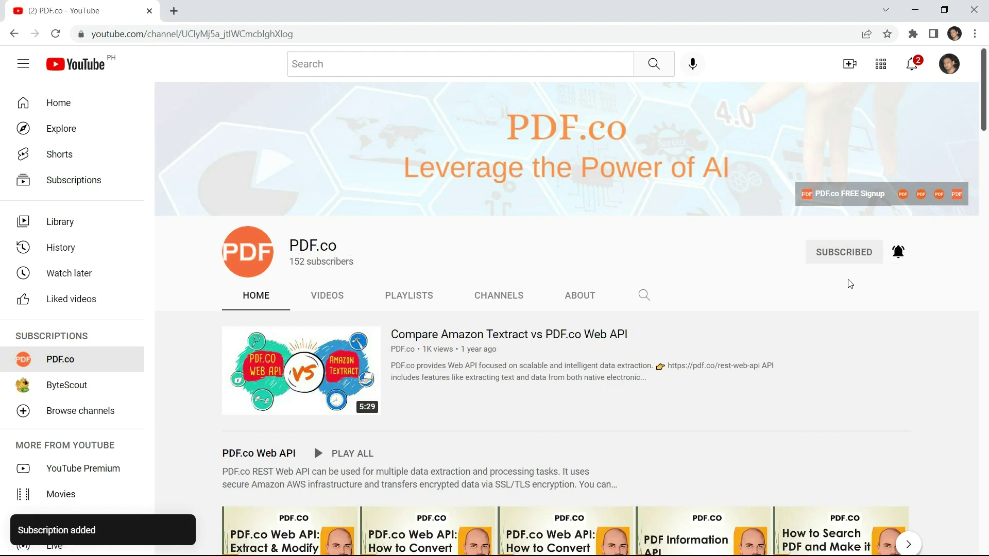